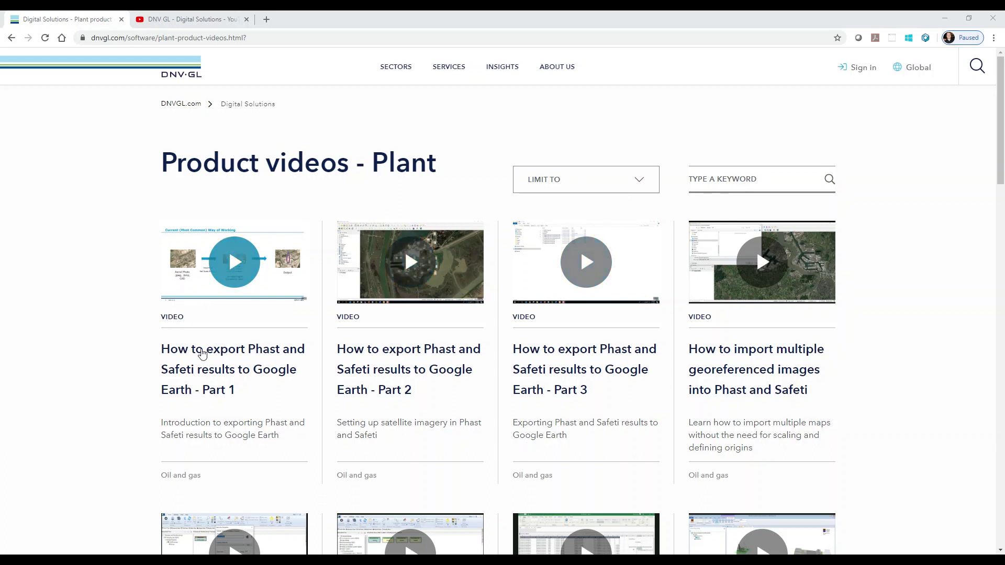
- Show the DNV GL - Digital Solutions YouTube channel page with its recent tutorial videos
left_click(192, 24)
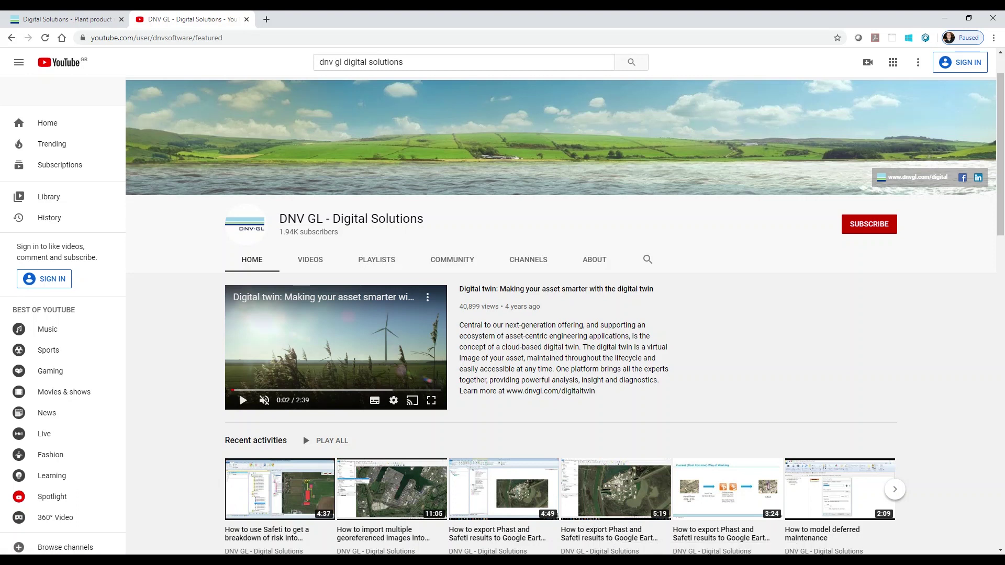
mouse_move(628, 561)
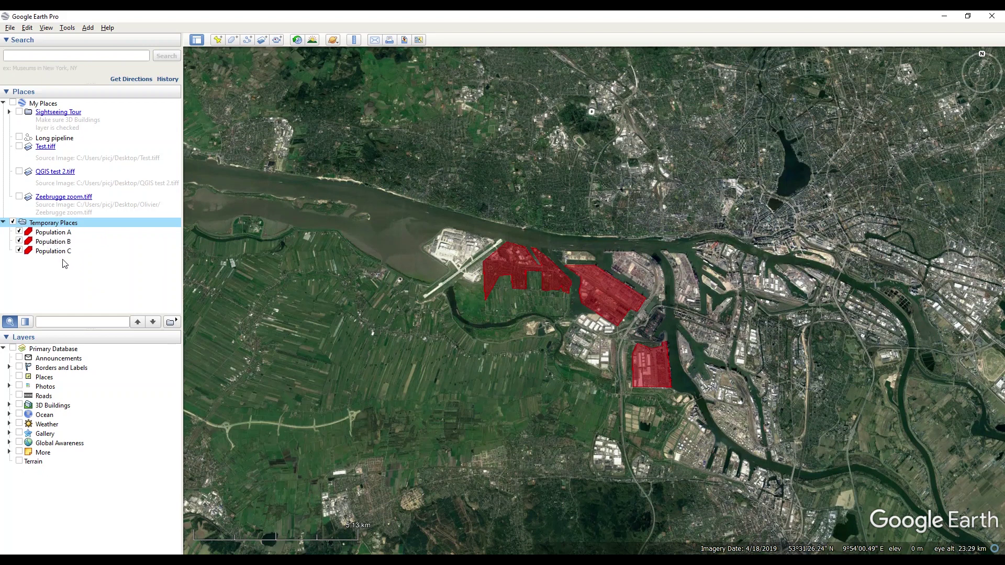
- Save the Temporary Places folder as 'Example populations' with the Kmz file type
right_click(47, 227)
mouse_move(47, 226)
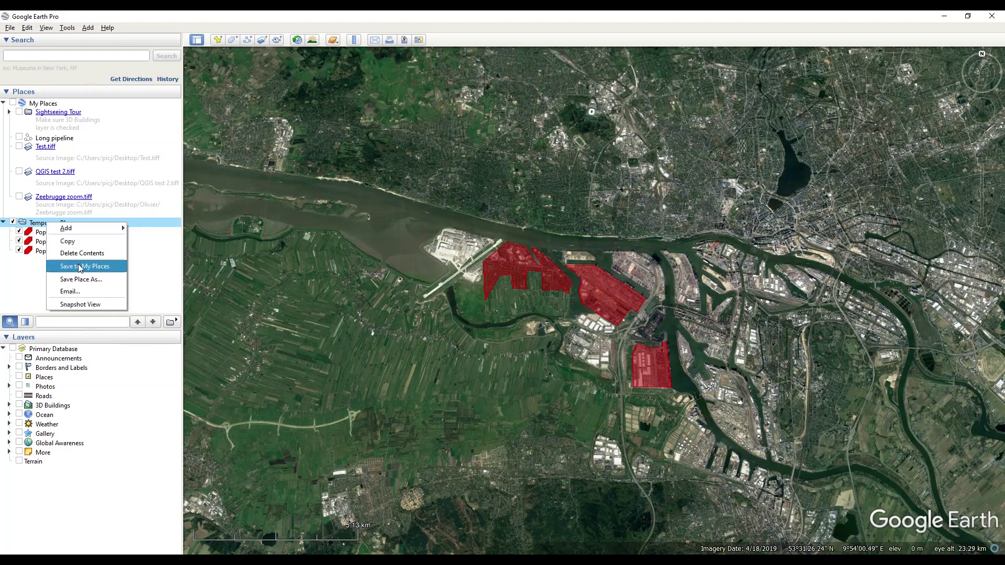
left_click(84, 280)
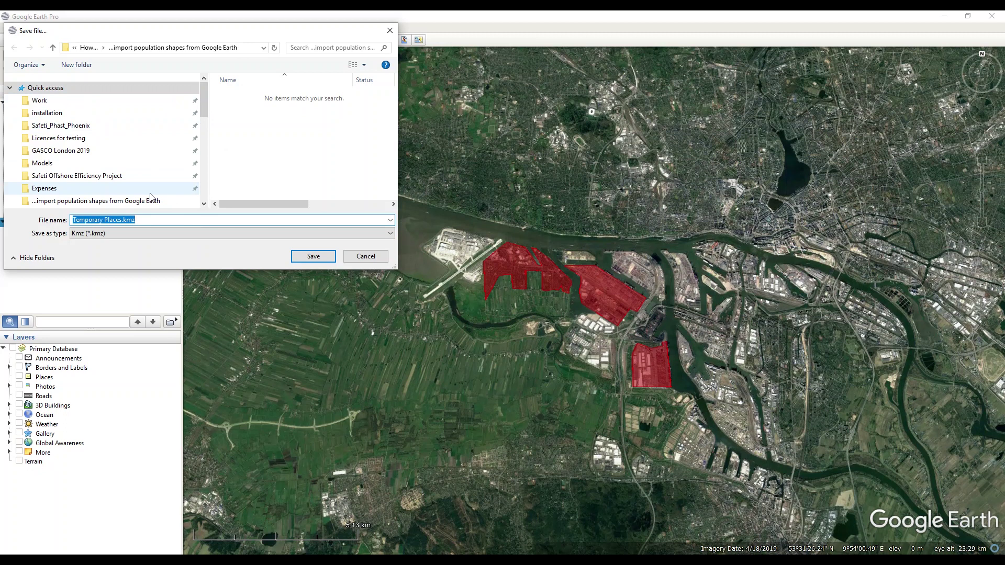
type("Exa")
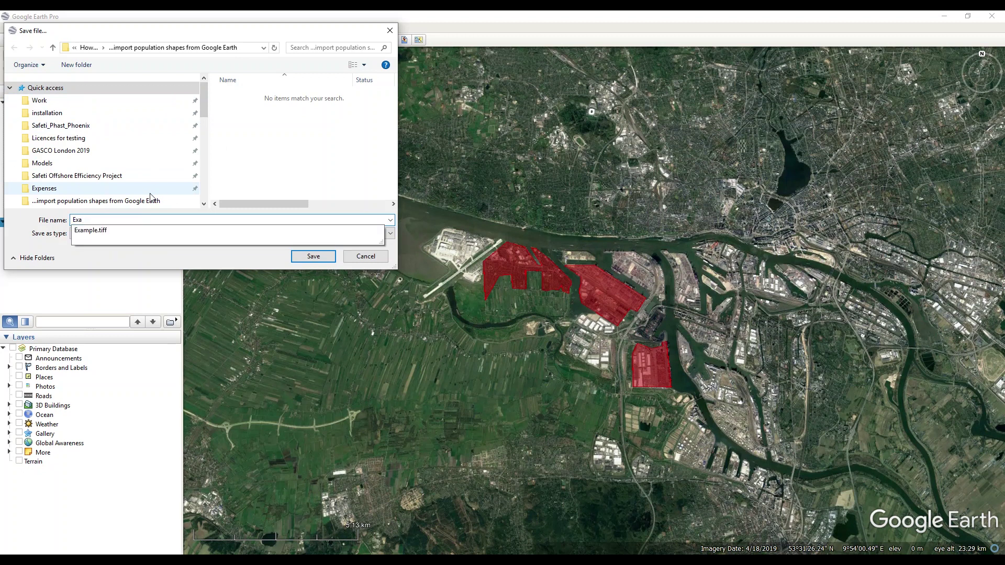
type("mple populations")
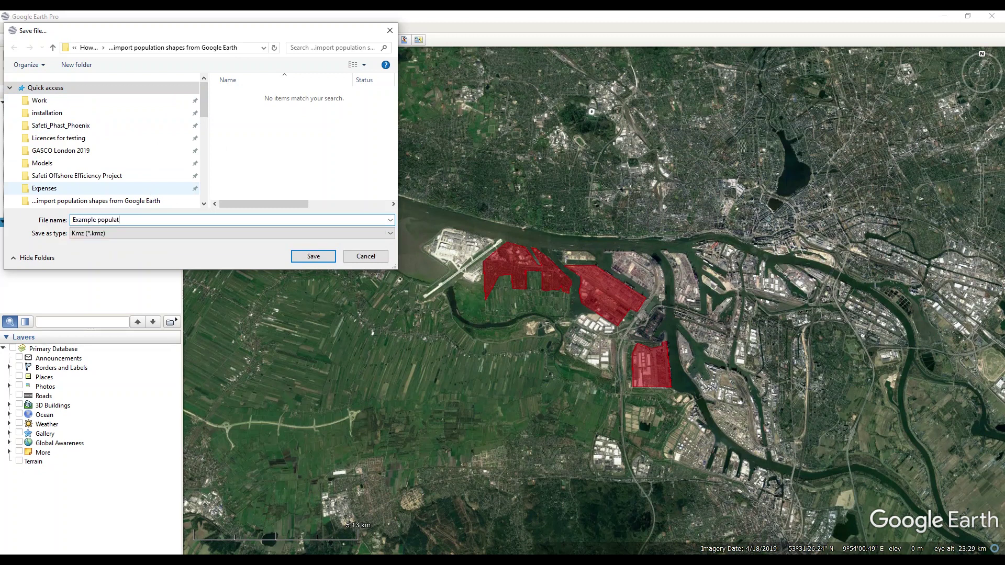
left_click(86, 236)
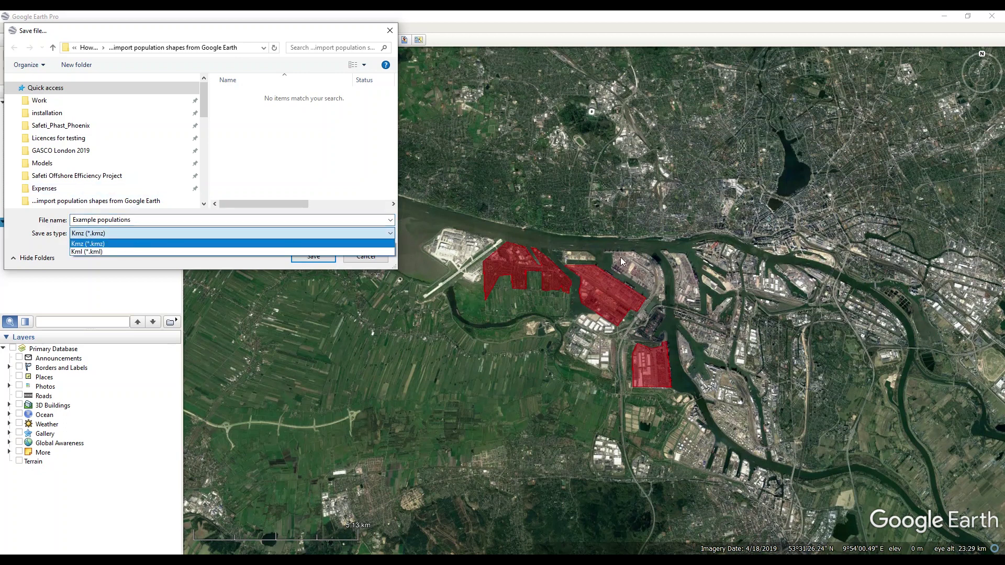
left_click(96, 245)
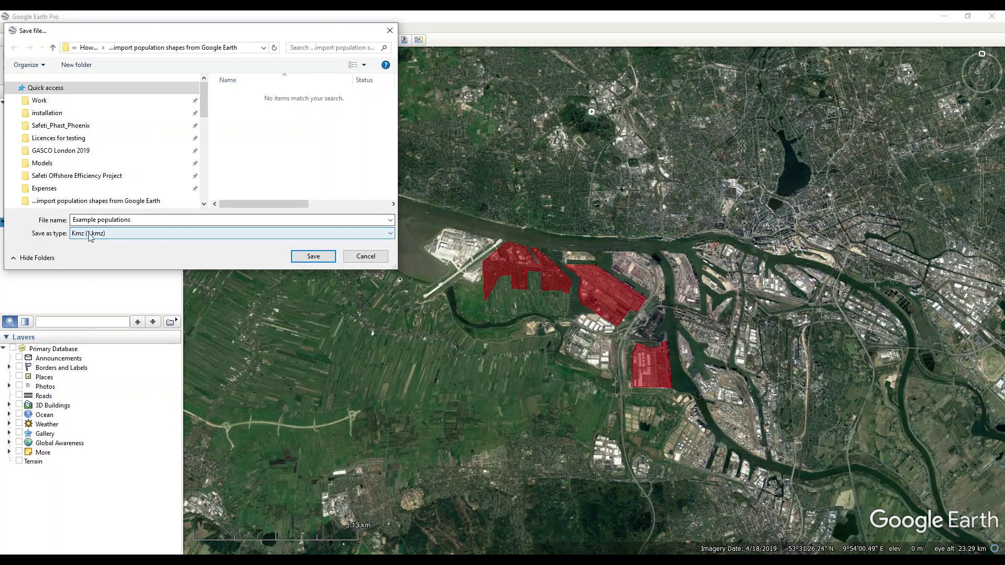
left_click(314, 257)
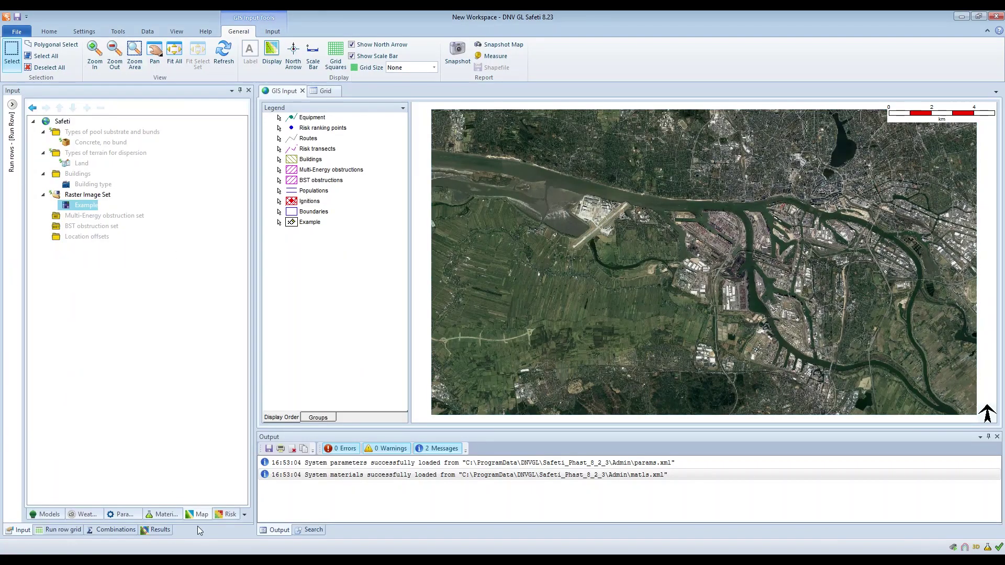
- Add KML Connection 1 under Safeti, linked to Example populations.kmz
left_click(64, 124)
right_click(66, 127)
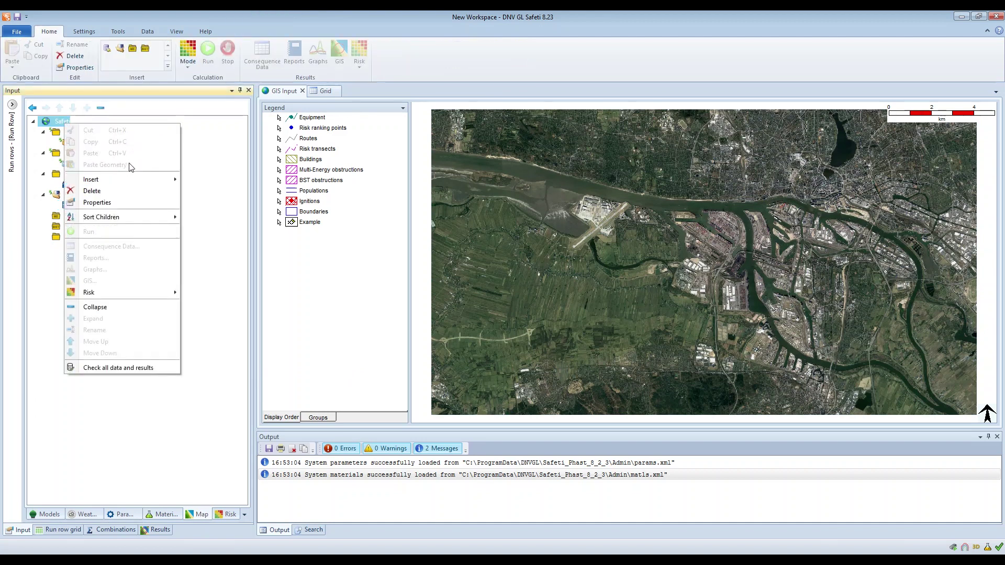
mouse_move(131, 181)
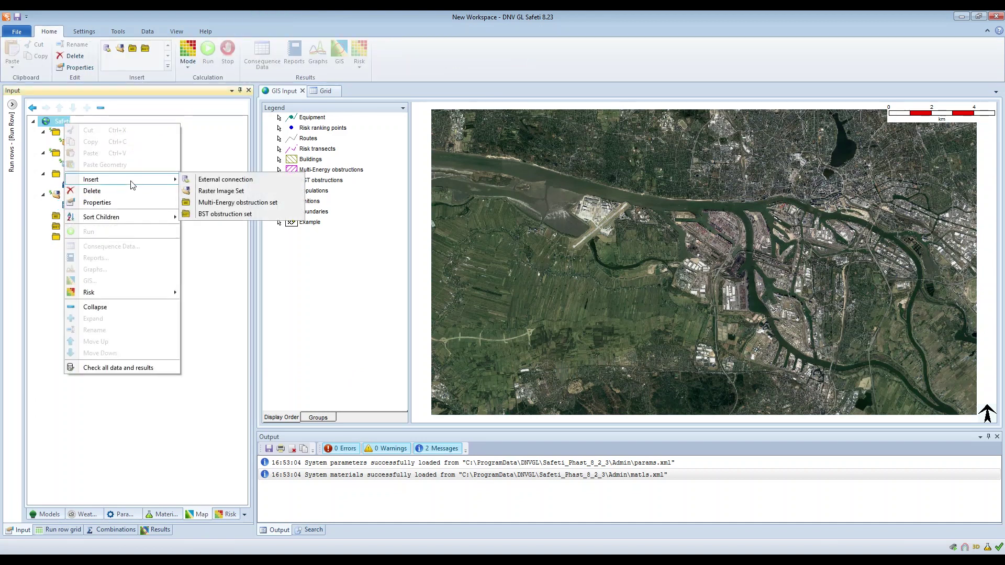
left_click(242, 180)
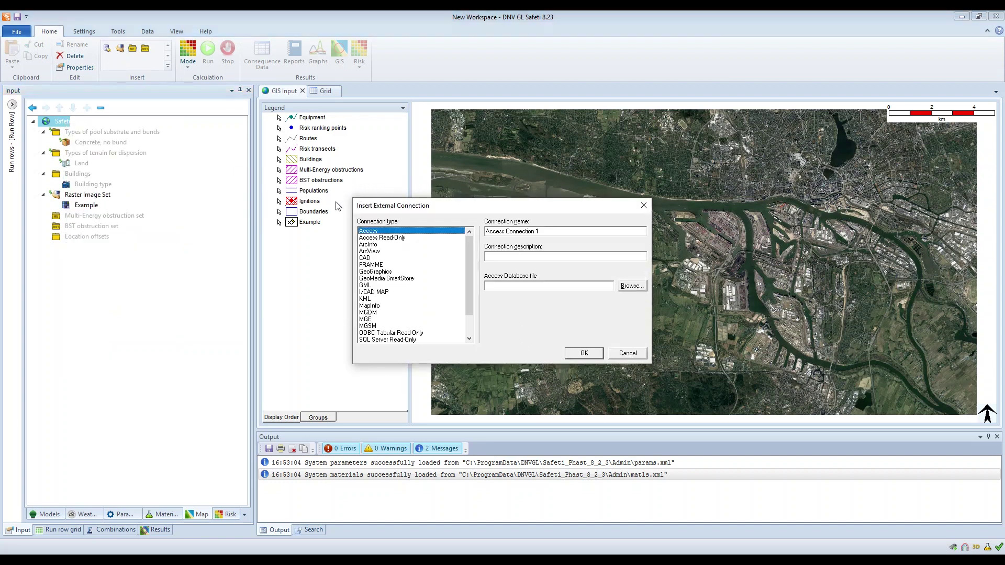
left_click(365, 299)
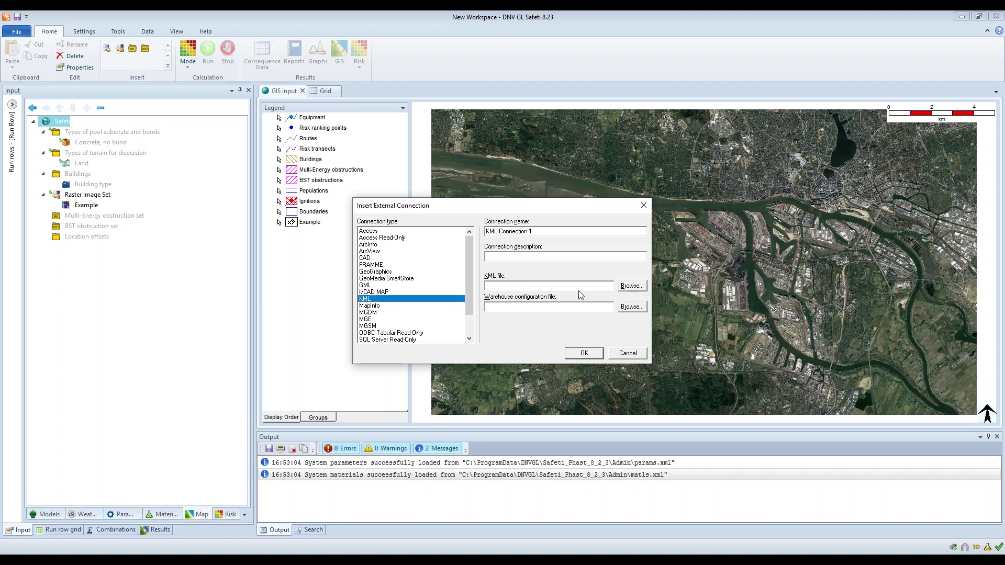
left_click(631, 286)
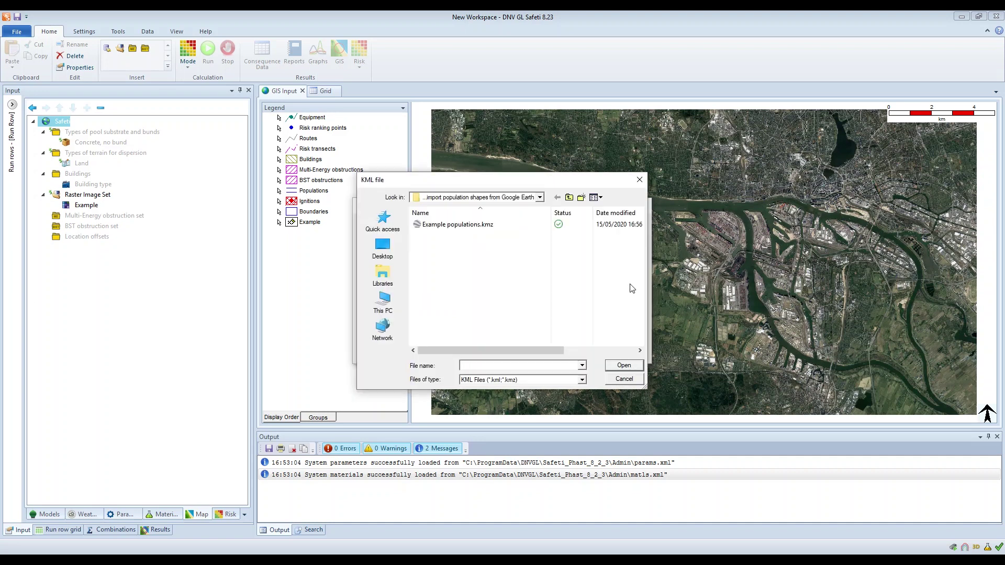
left_click(453, 225)
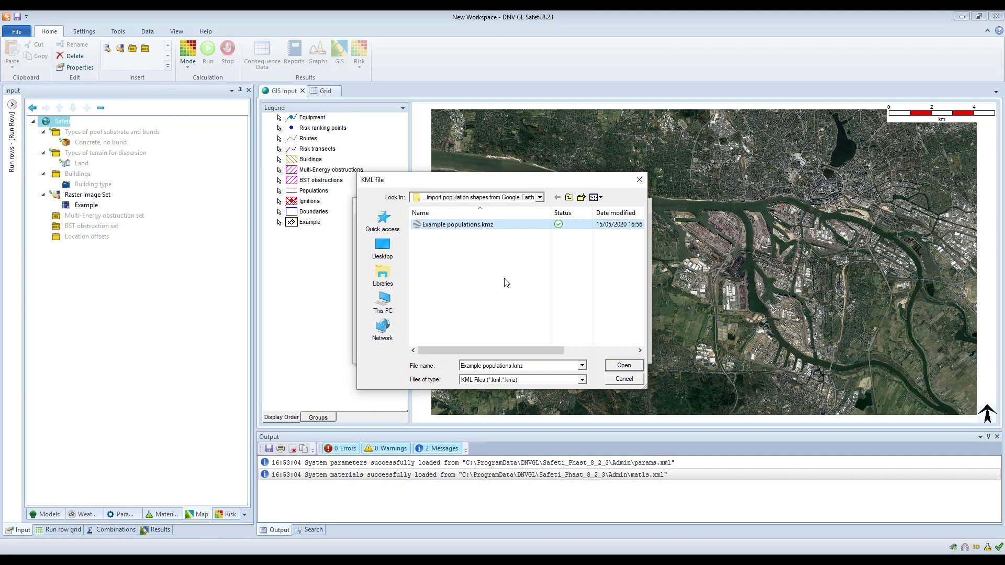
left_click(624, 366)
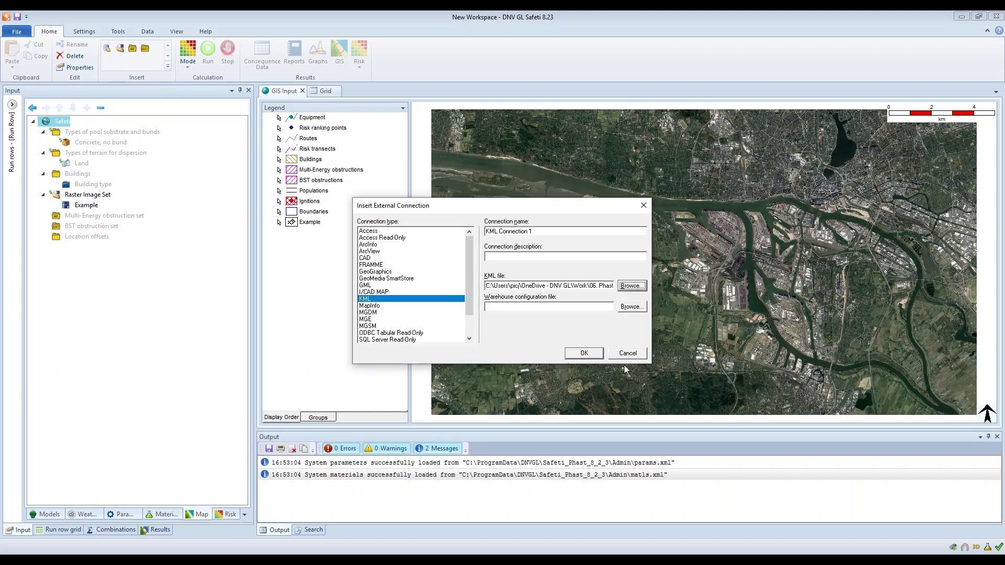
left_click(590, 355)
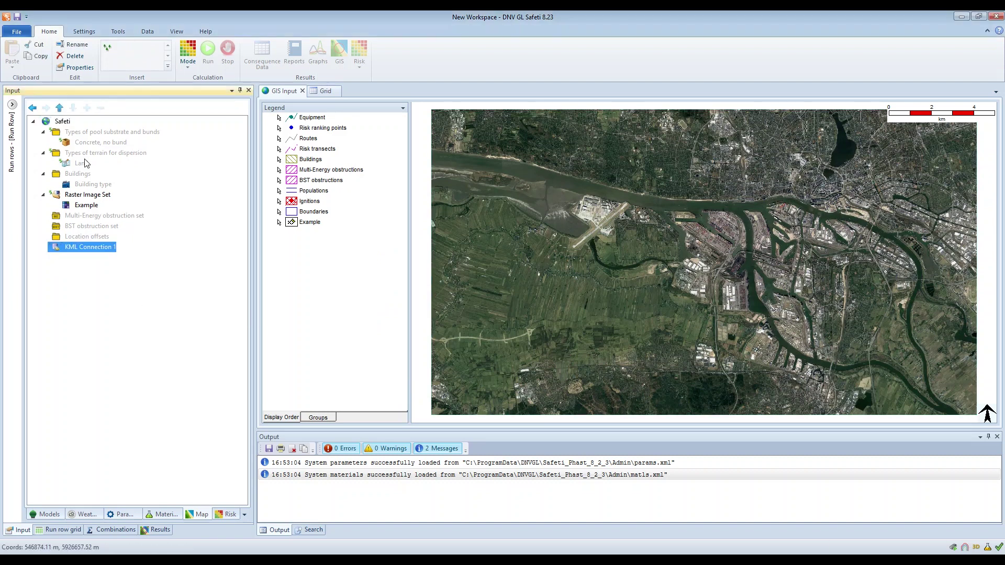
- Insert the Temporary_Places [Graphic] feature class under KML Connection 1
right_click(97, 250)
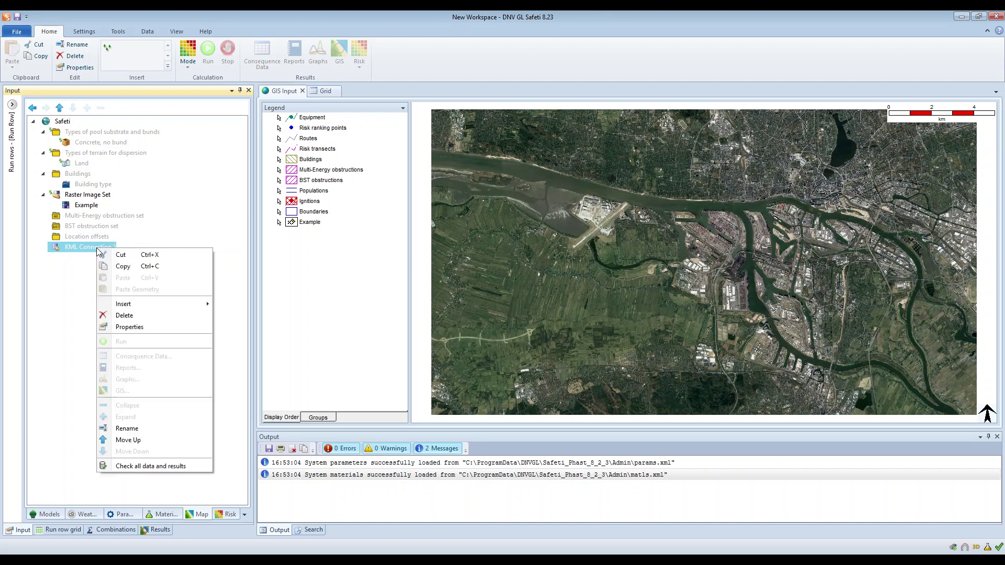
mouse_move(178, 304)
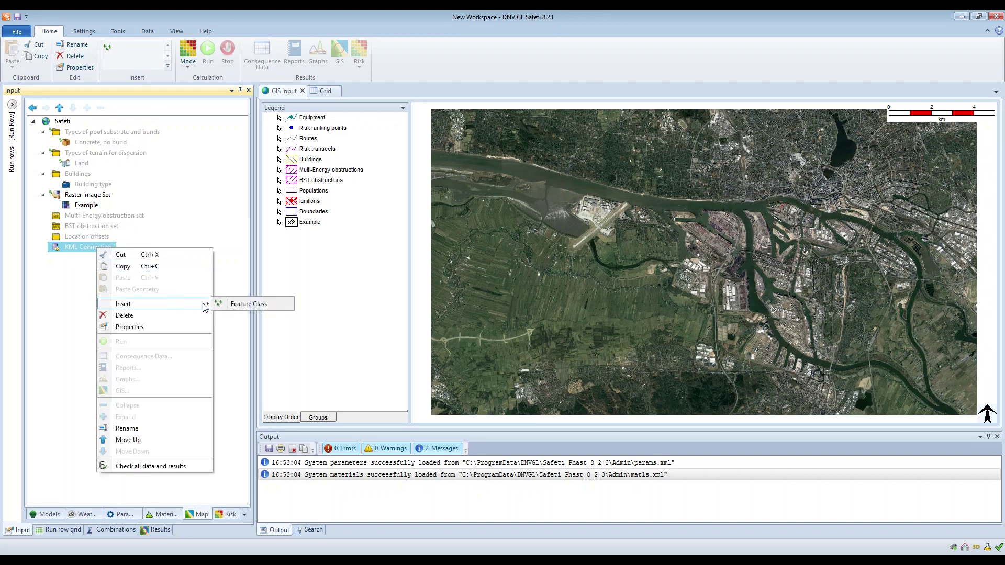
left_click(261, 309)
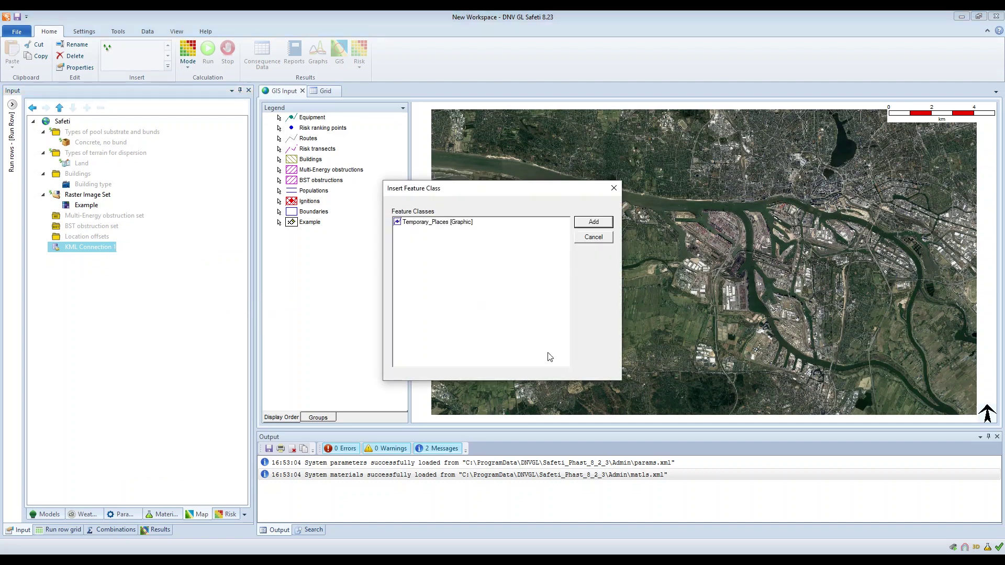
left_click(429, 225)
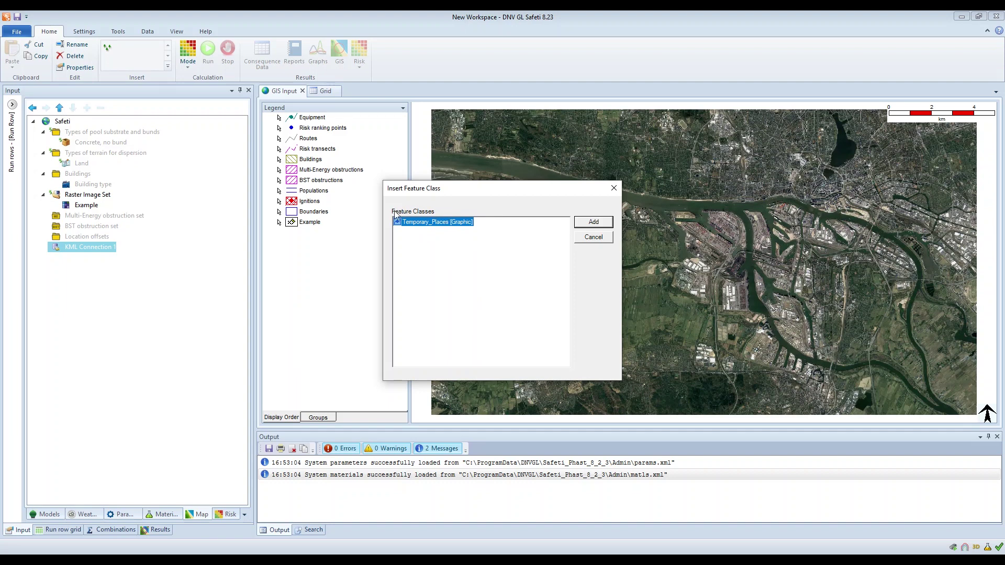
left_click(602, 224)
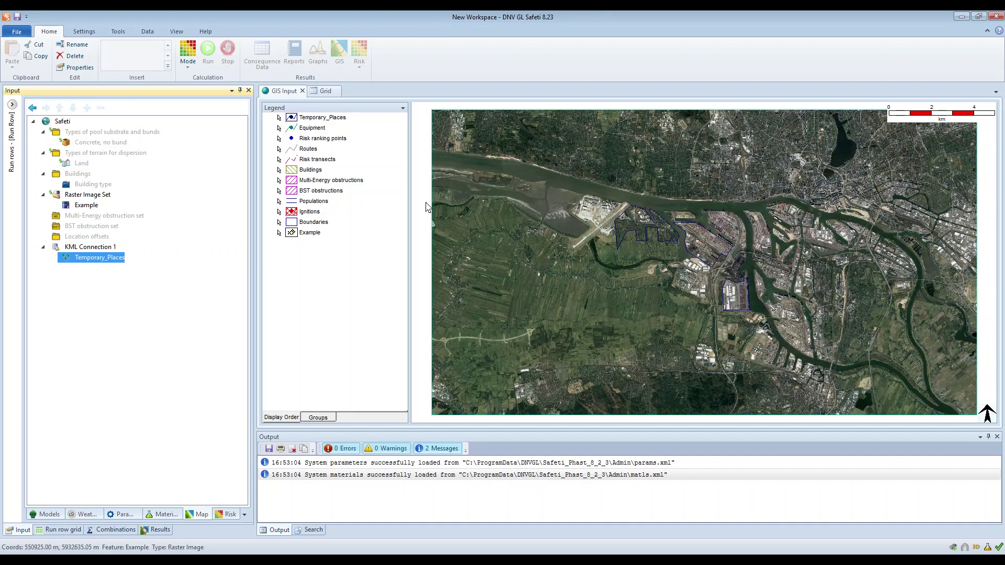
- Select the Temporary_Places polygons on the map and export them as ArcView shapefile 'Example populations'
left_click(287, 93)
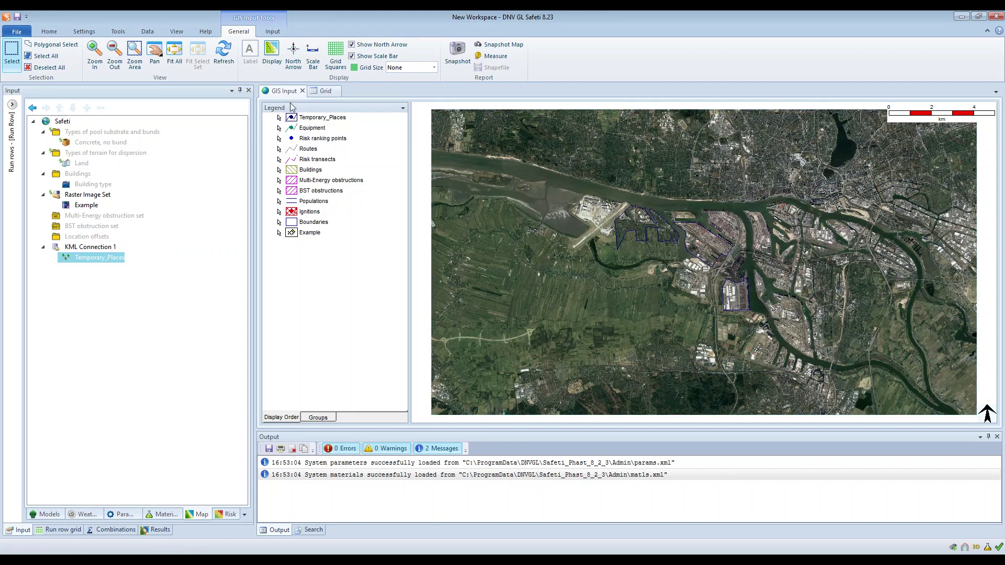
left_click(12, 54)
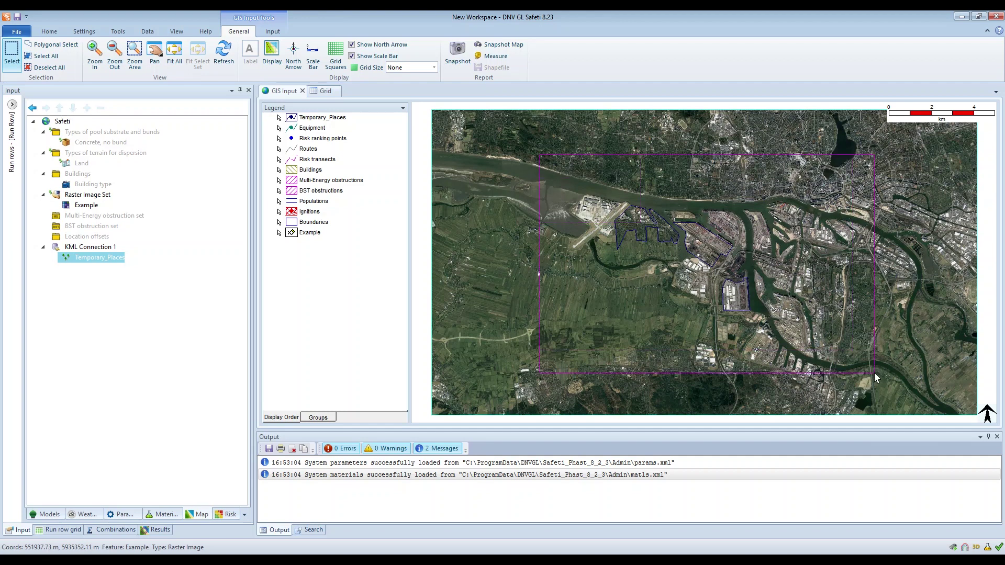
left_click_drag(869, 375, 869, 375)
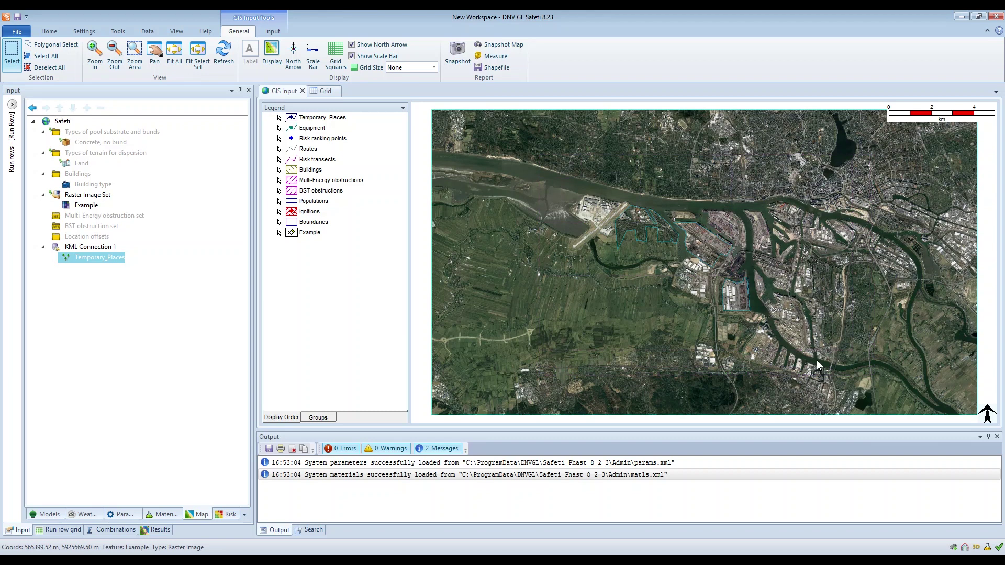
left_click(494, 68)
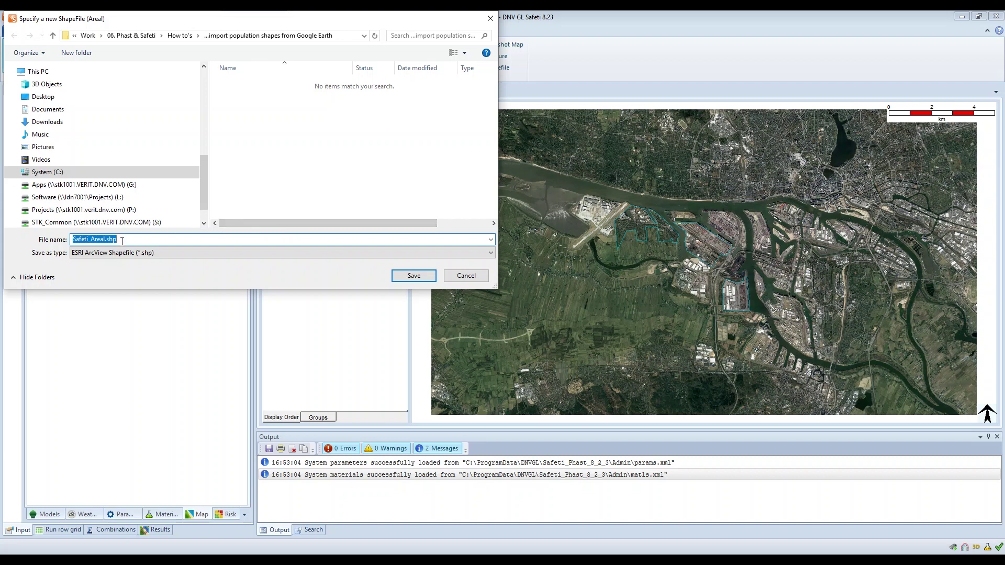
type("Exam")
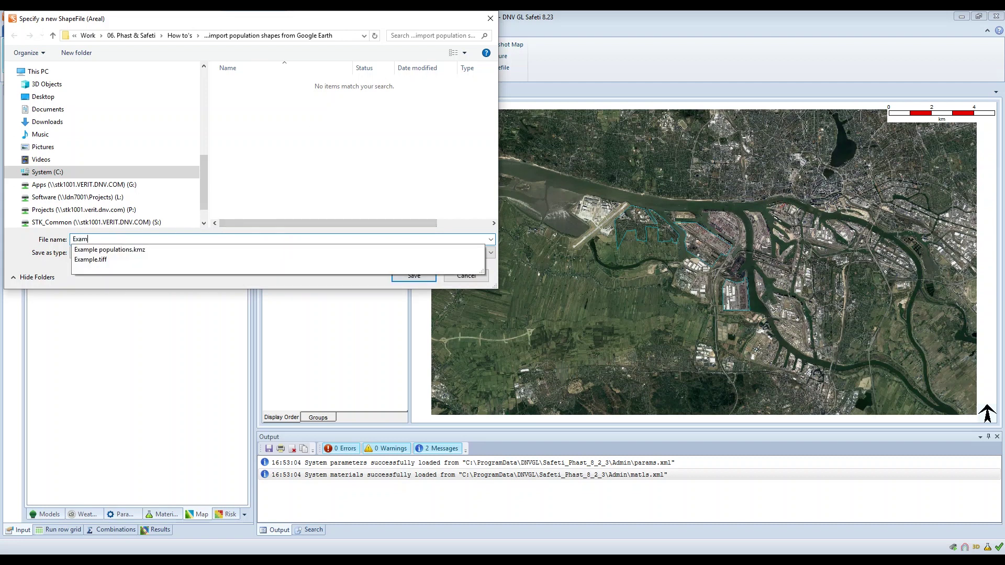
type("ple ")
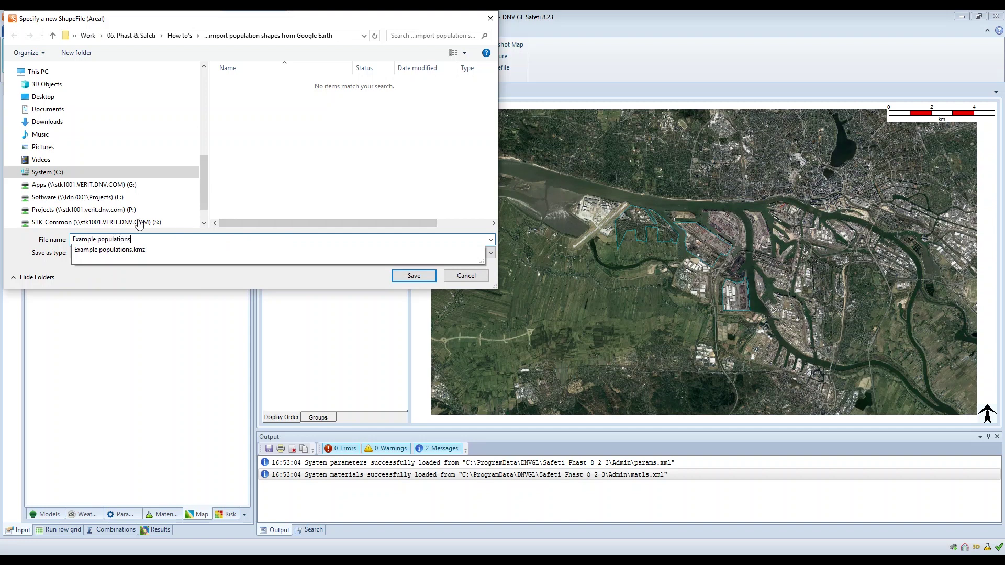
type("populations")
left_click(285, 206)
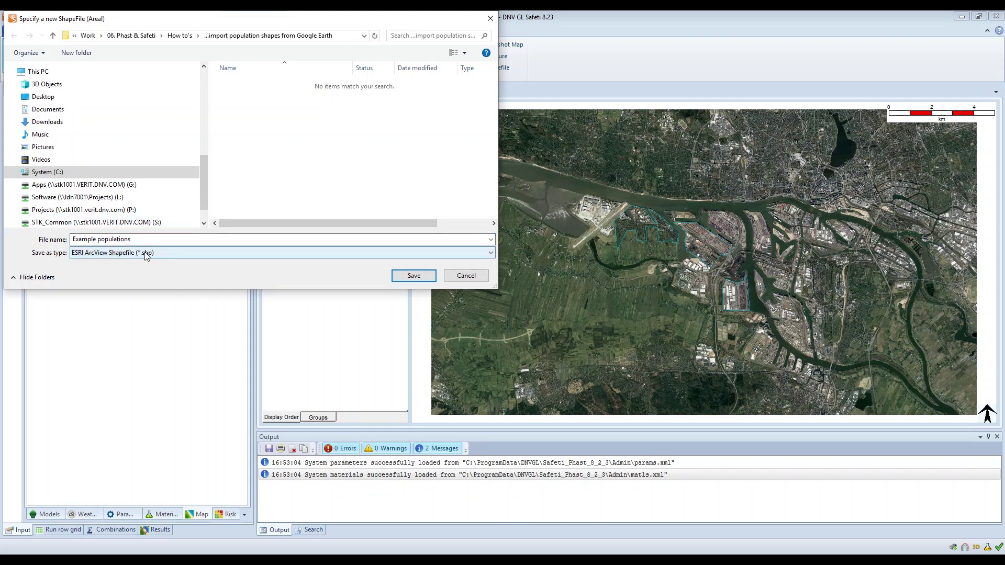
left_click(414, 278)
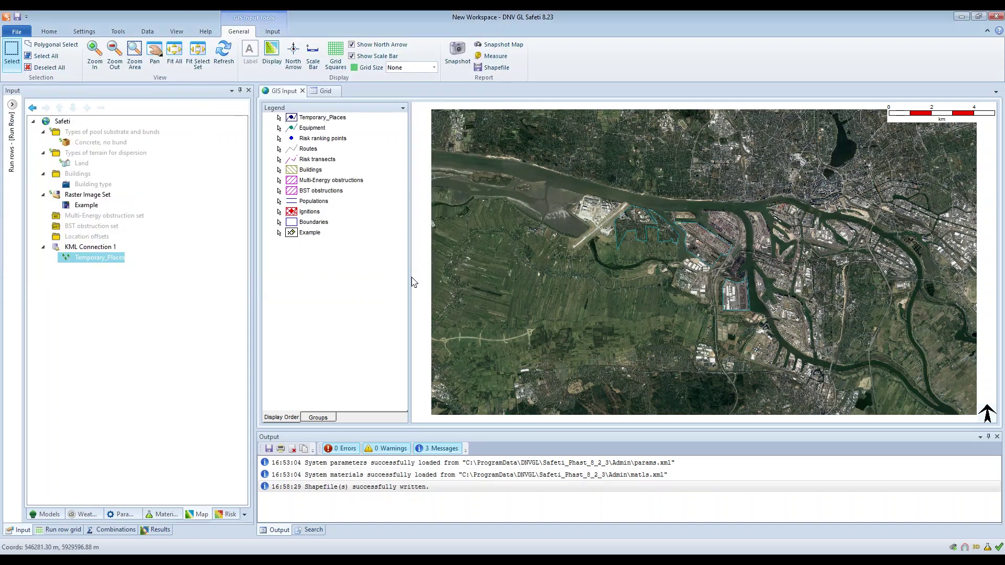
- In the Risk input tree, choose 'Insert from data source...' for the Populations folder
left_click(230, 514)
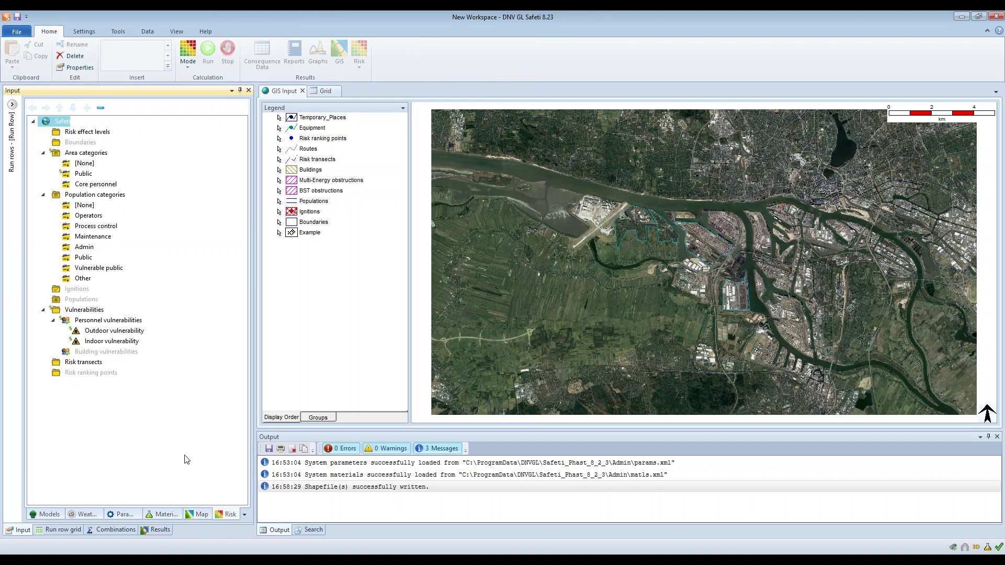
right_click(84, 303)
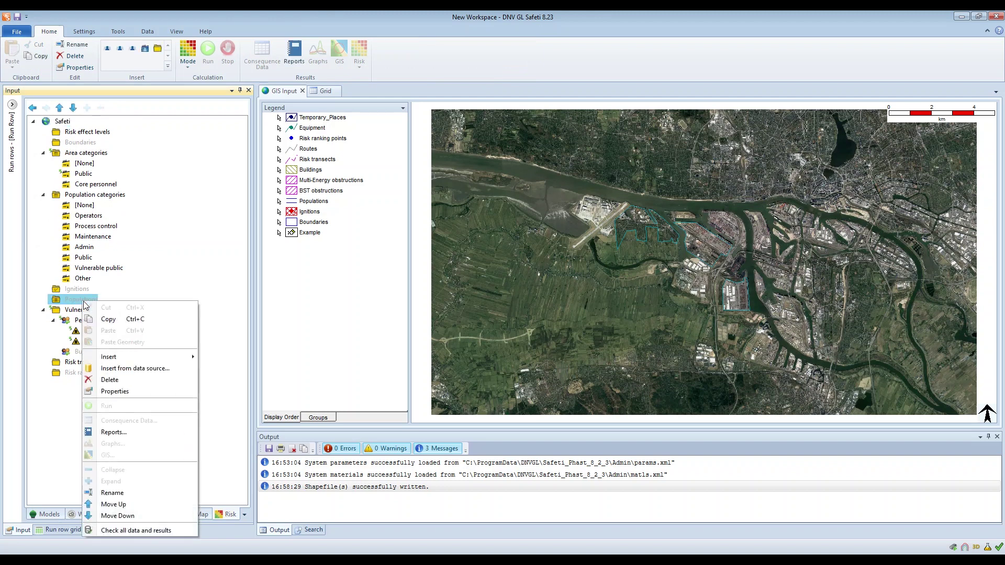
left_click(163, 370)
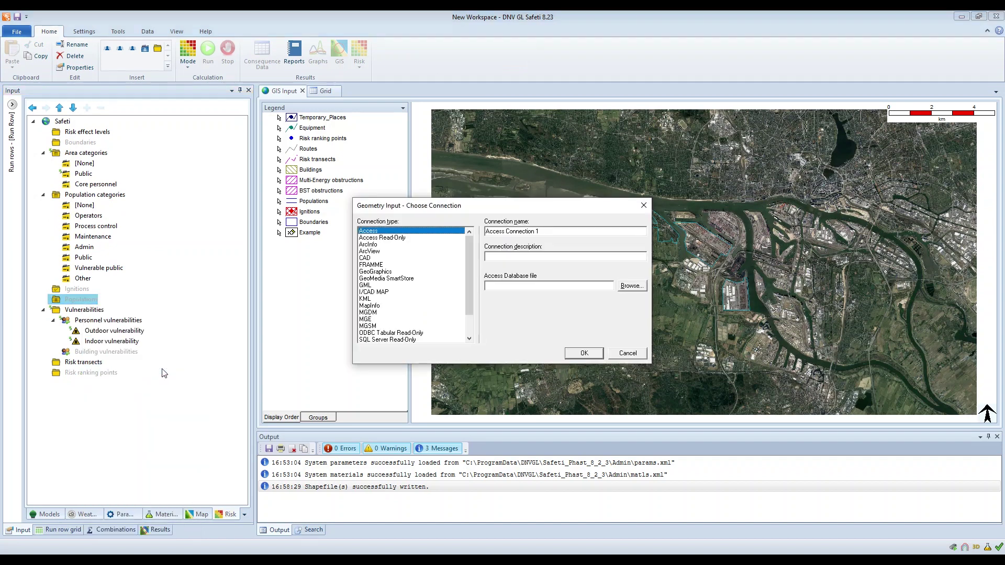
- Create an ArcView connection to the Google Earth population shapes folder under How to's
left_click(378, 252)
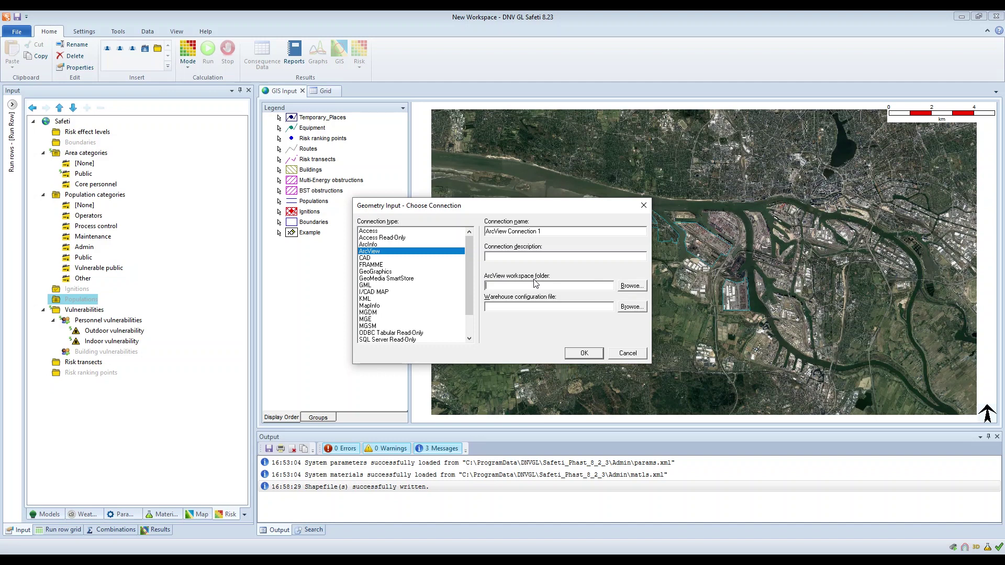
left_click(633, 287)
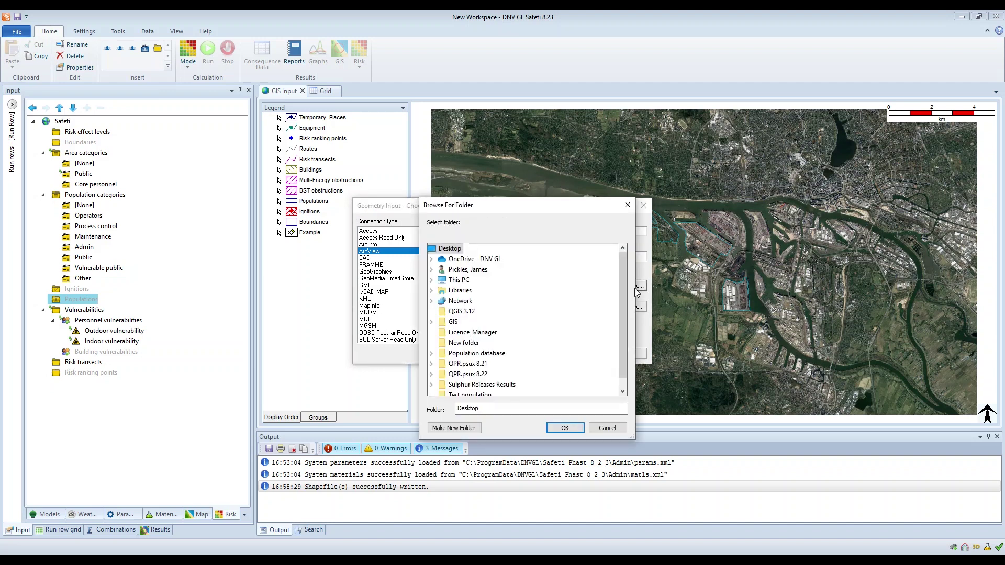
double_click(467, 259)
double_click(468, 312)
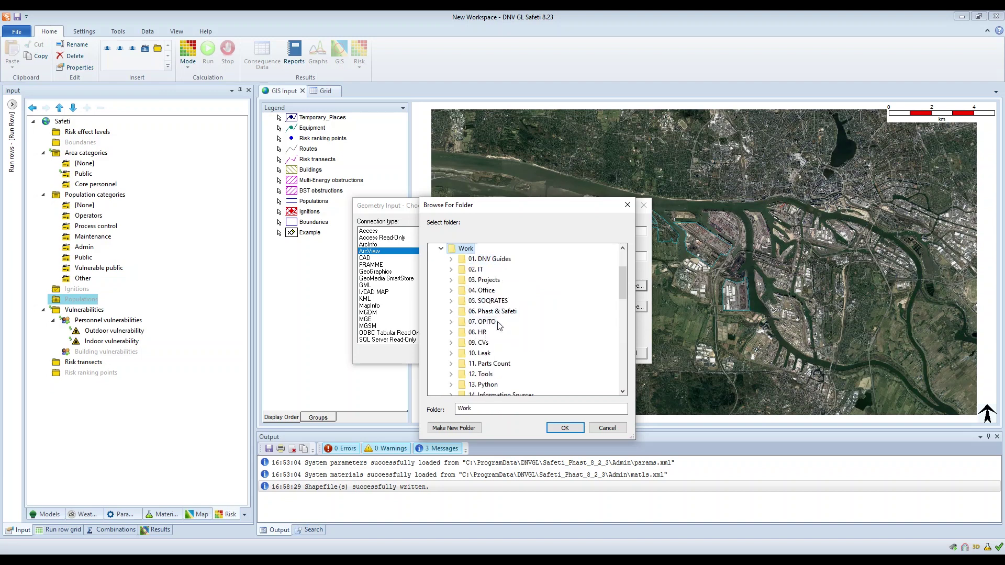
double_click(505, 312)
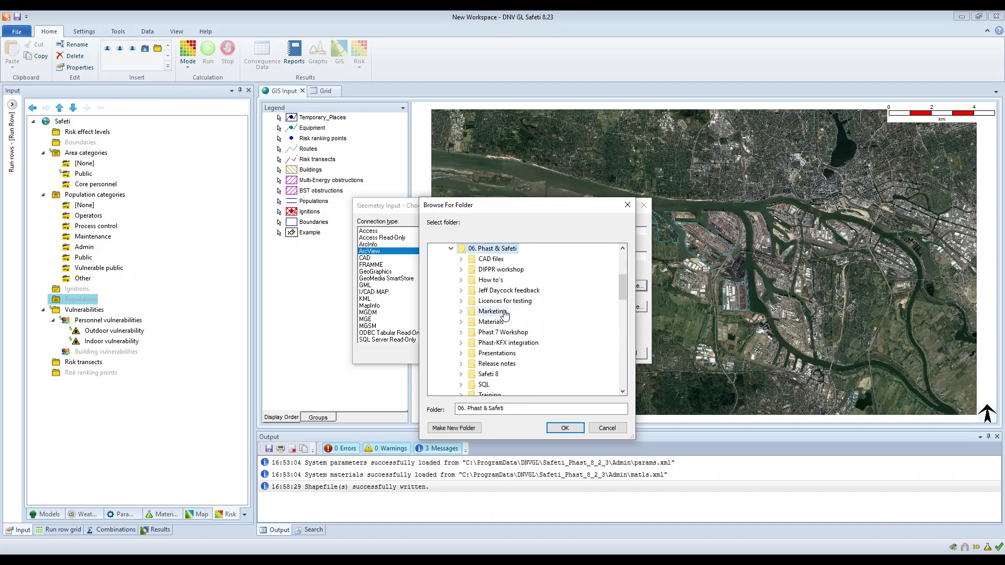
double_click(497, 280)
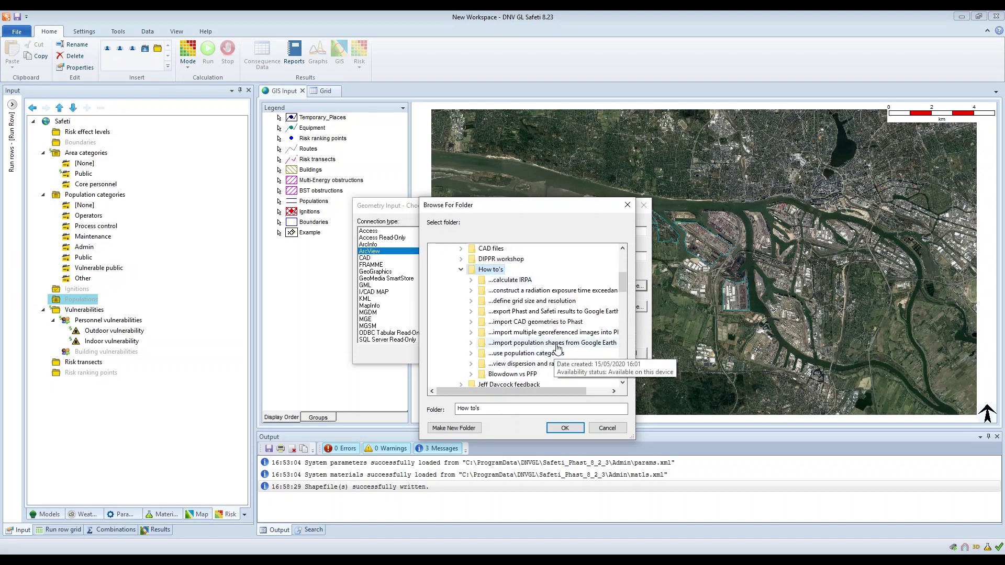
left_click(552, 344)
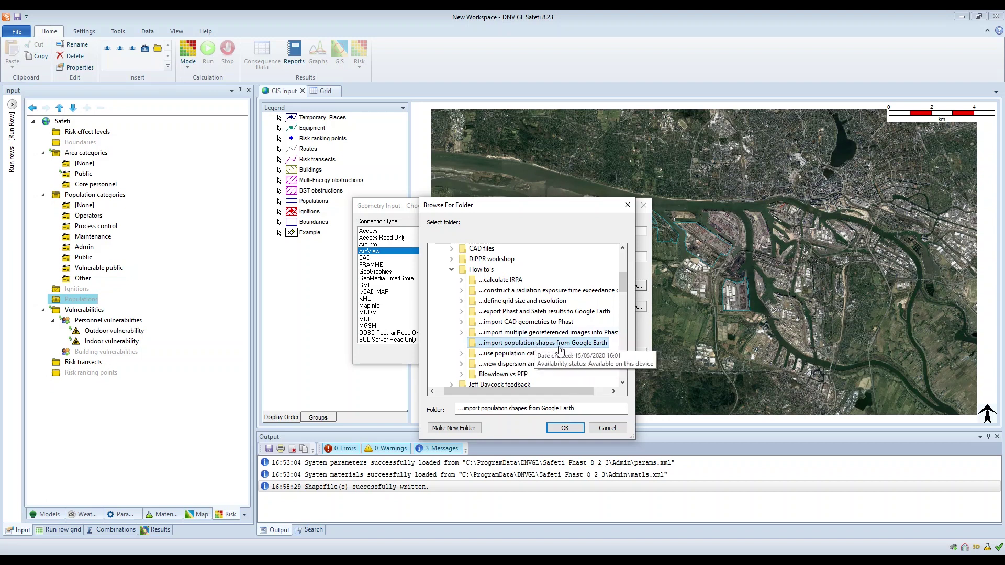
left_click(569, 429)
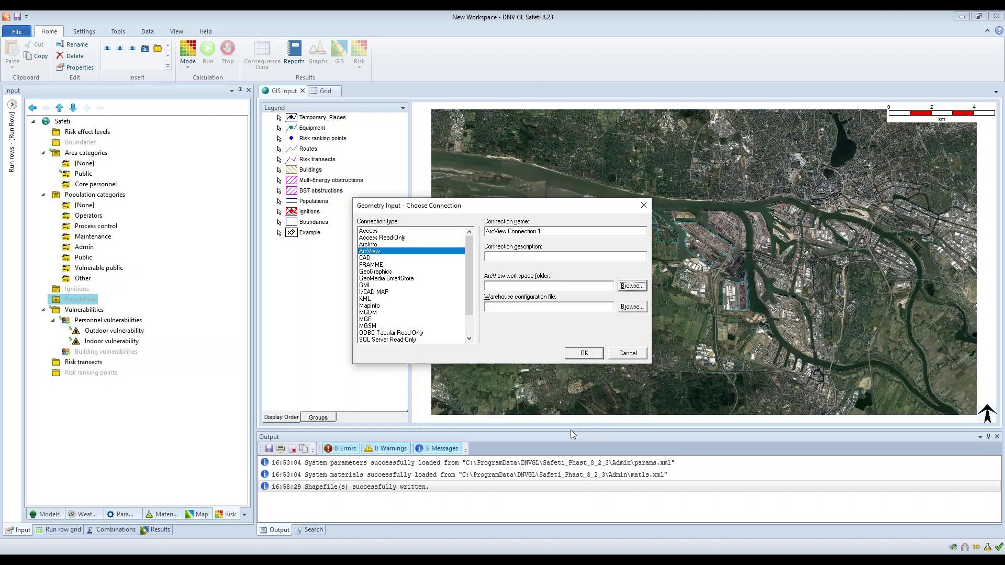
left_click(583, 353)
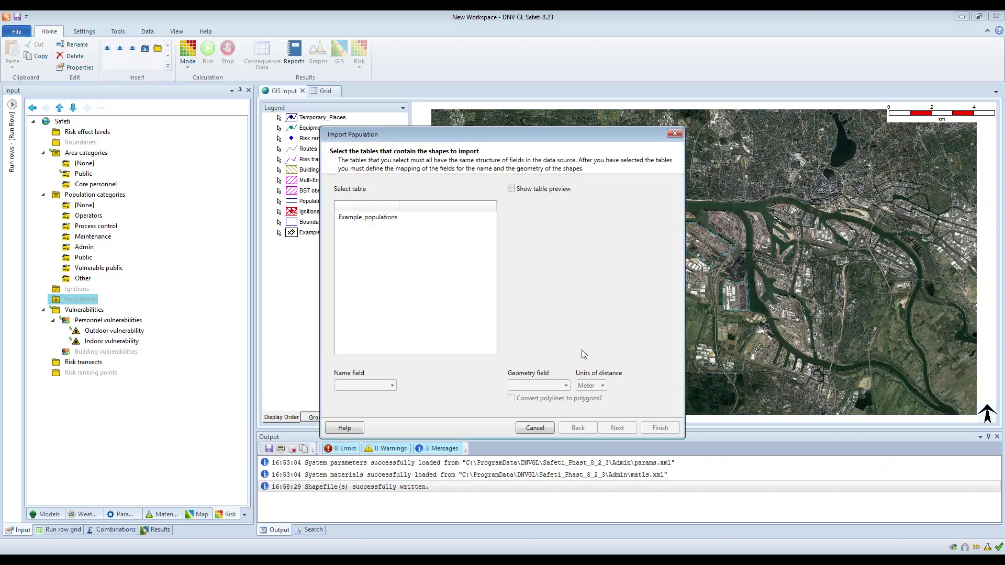
- Import the Example_populations table with GAVPrimaryKey as the name field, creating populations 1, 2 and 3
left_click(375, 218)
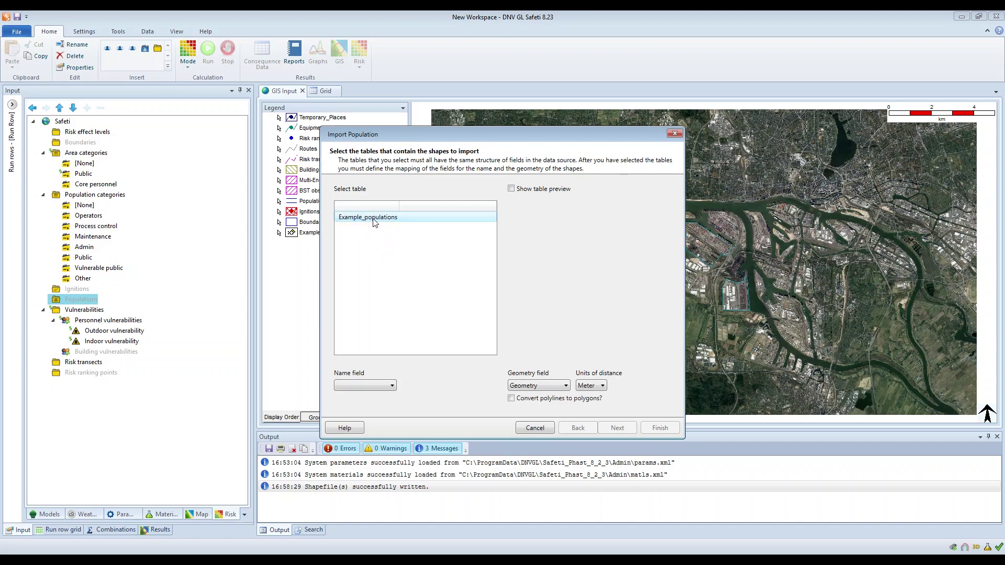
left_click(512, 190)
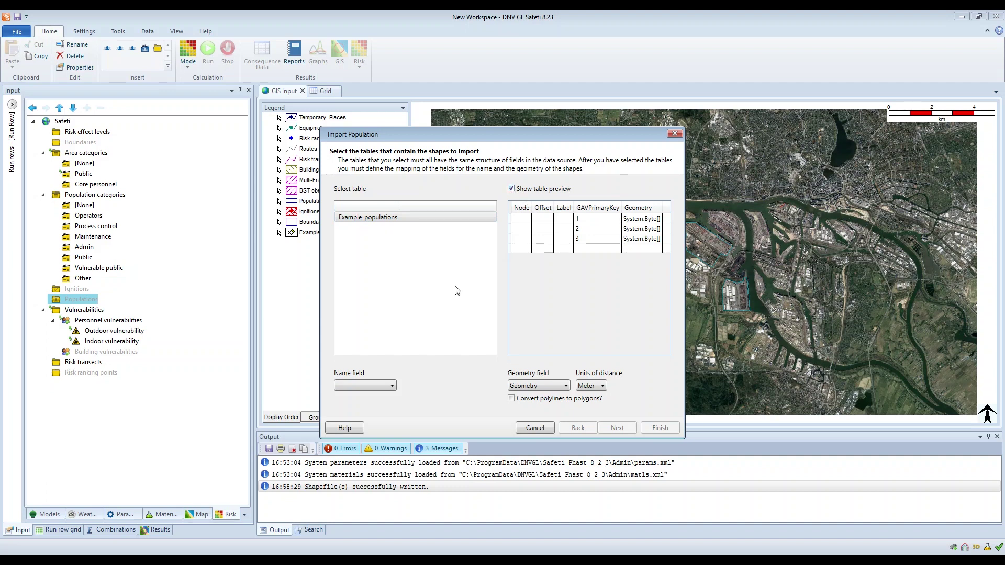
left_click(375, 389)
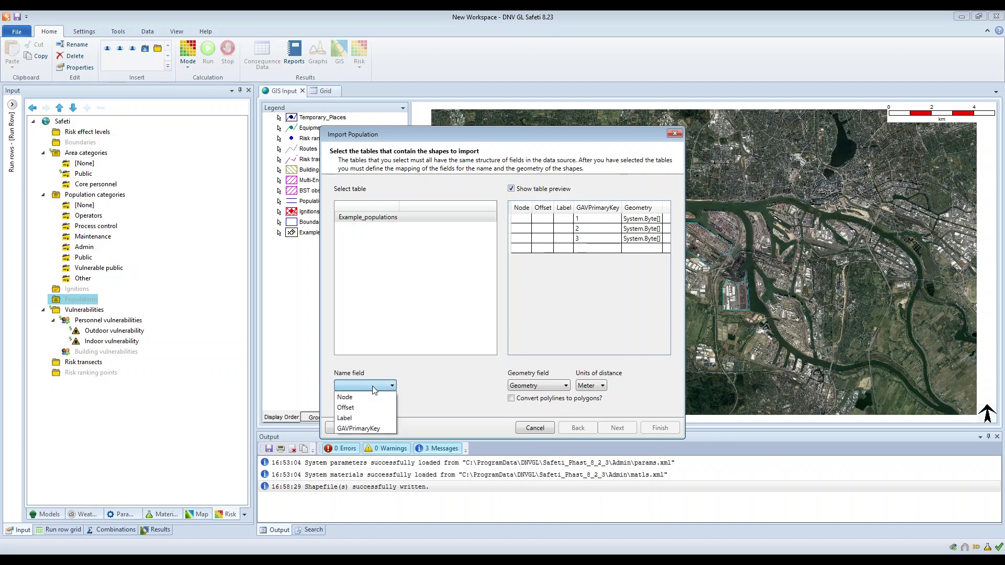
left_click(354, 429)
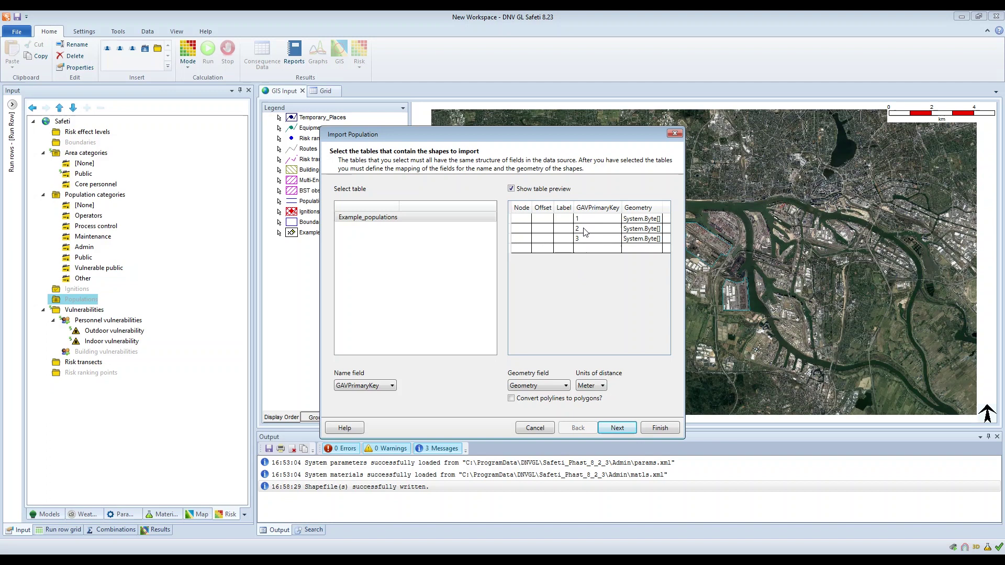
left_click(618, 431)
left_click(619, 430)
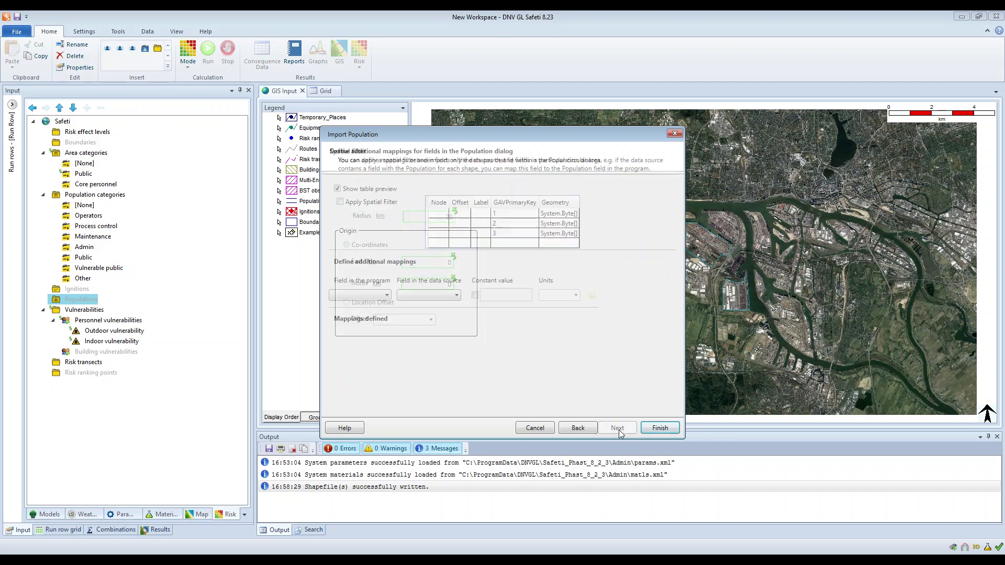
left_click(658, 429)
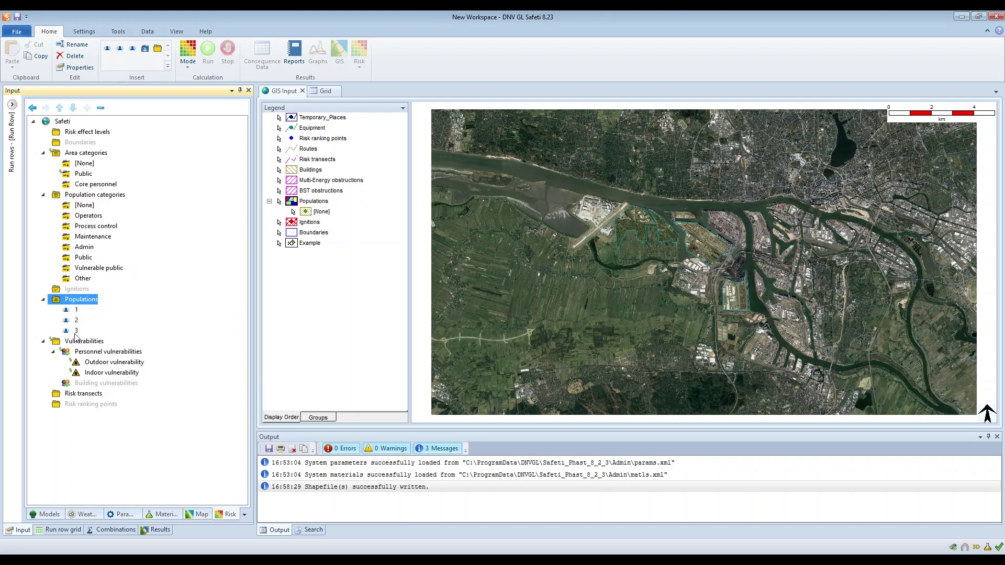
- Zoom into the imported polygons and open population 1's properties
scroll(704, 240, "up", 3)
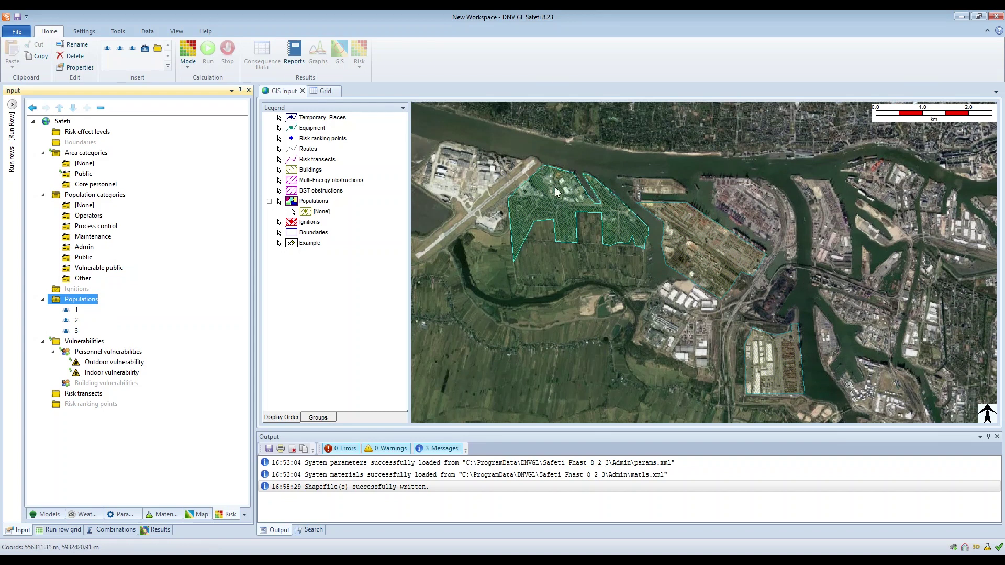
double_click(76, 309)
- Replace population 1's value of 29735.1 with 5 and confirm
double_click(581, 147)
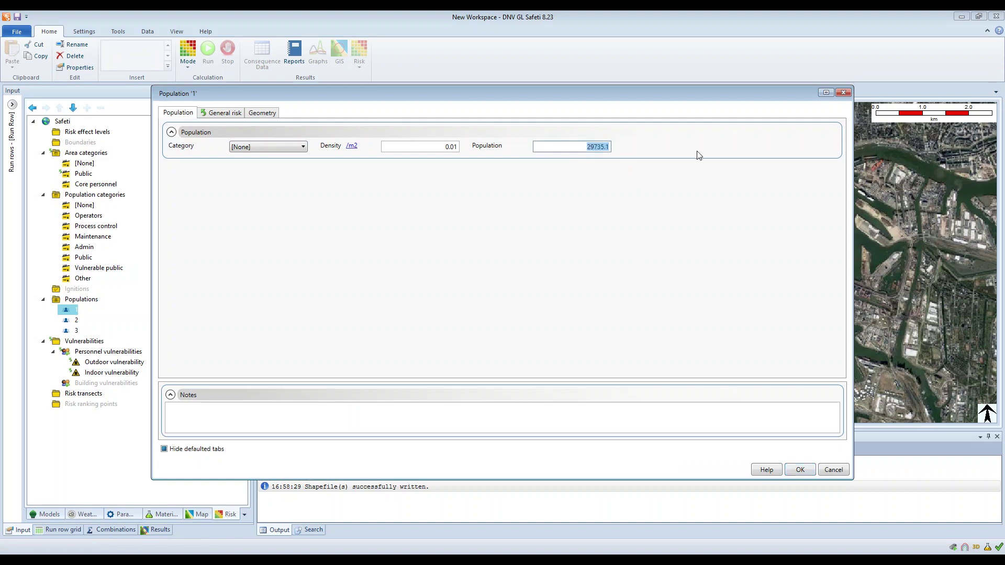
type("500")
left_click(799, 469)
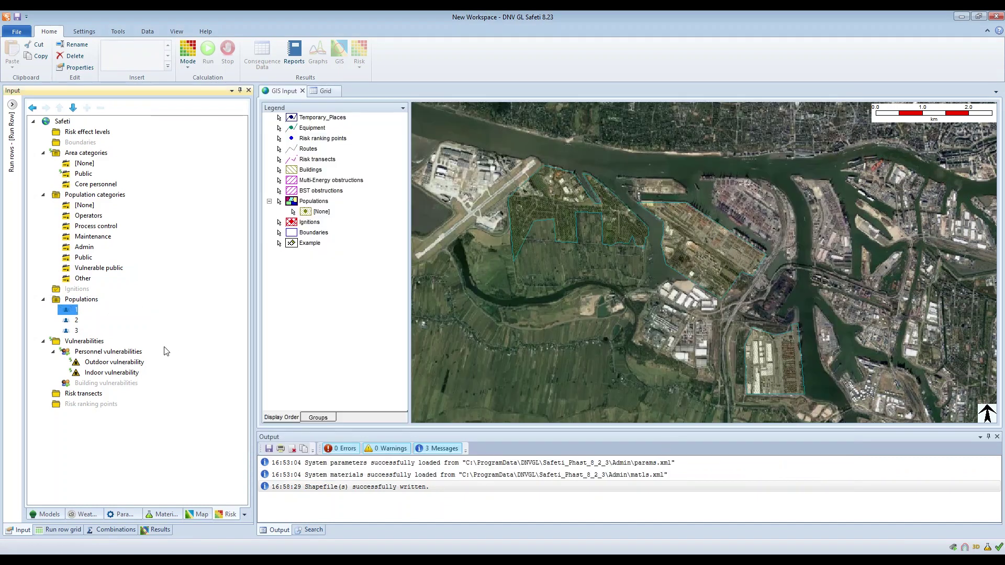